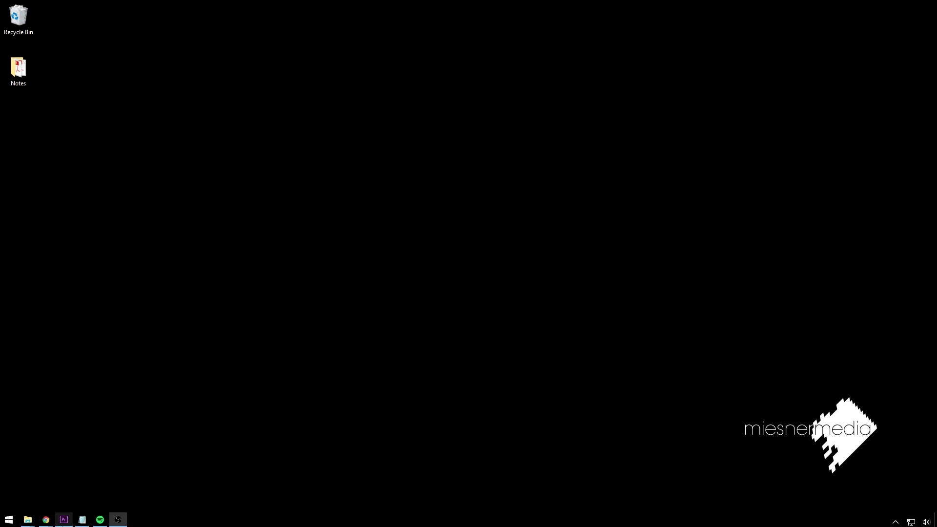
Scrub through the interview clip in Premiere Pro and select its A1 audio
{"action": "left_click", "coordinate": [63, 519]}
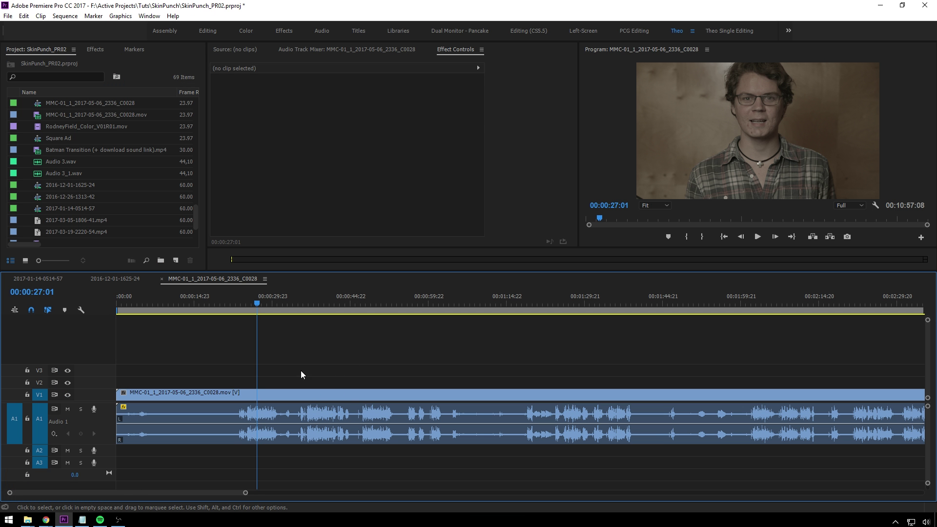
{"action": "left_click", "coordinate": [296, 311]}
{"action": "left_click_drag", "start_coordinate": [296, 312], "coordinate": [417, 330]}
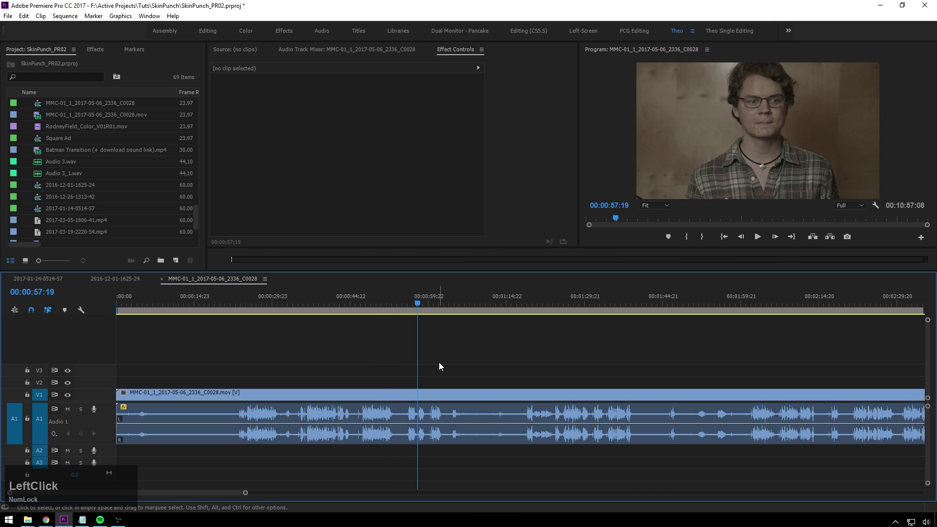
{"action": "left_click", "coordinate": [409, 425]}
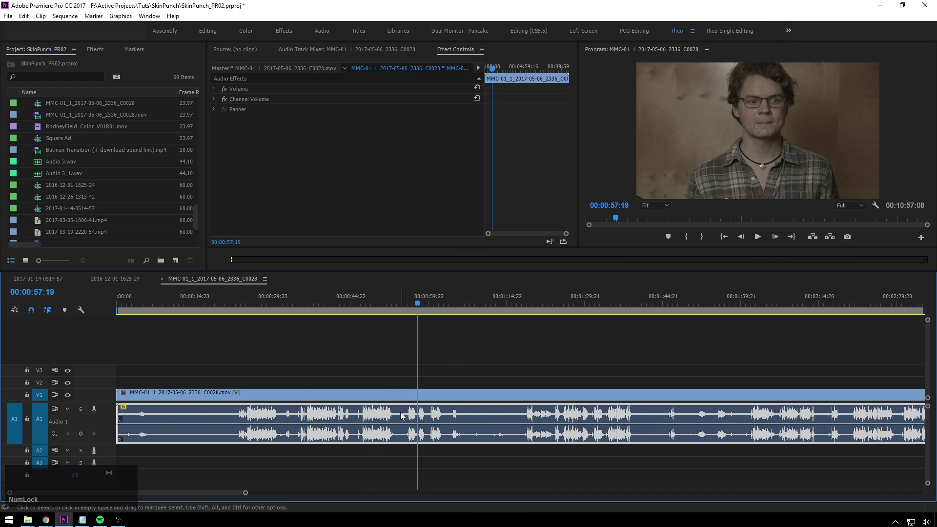
{"action": "scroll", "coordinate": [409, 427], "scroll_direction": "down", "scroll_amount": 2}
{"action": "left_click", "coordinate": [304, 425]}
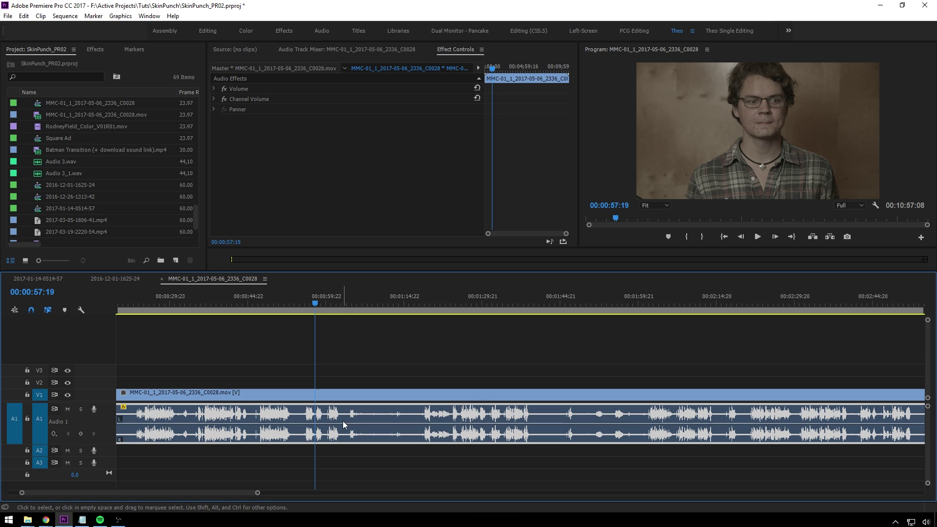
Play from about 54 seconds to hear the hiss, then send the clip to Audition
{"action": "left_click_drag", "start_coordinate": [295, 300], "coordinate": [297, 299]}
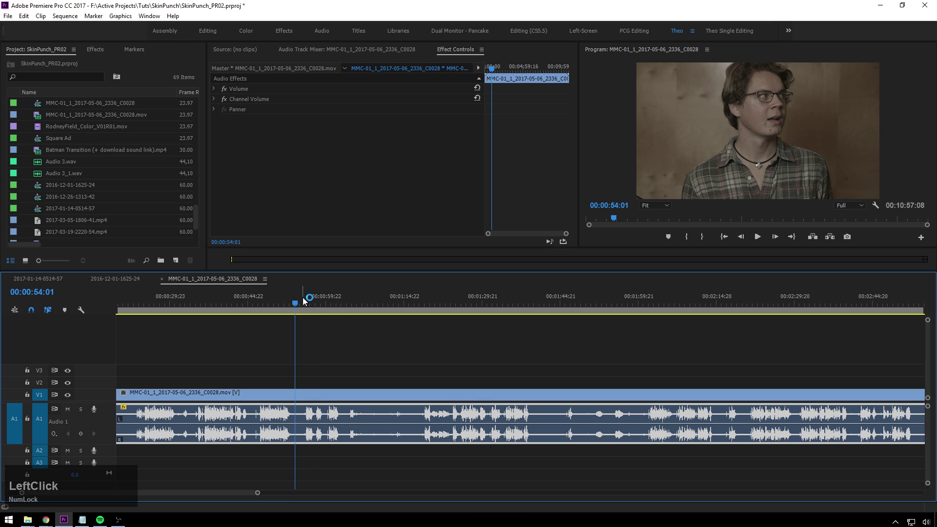
{"action": "key", "text": "space"}
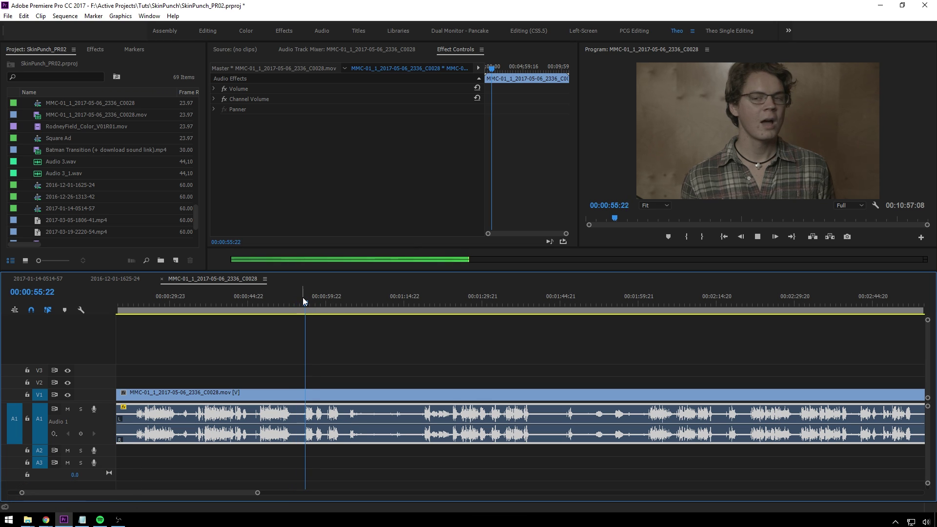
{"action": "key", "text": "space"}
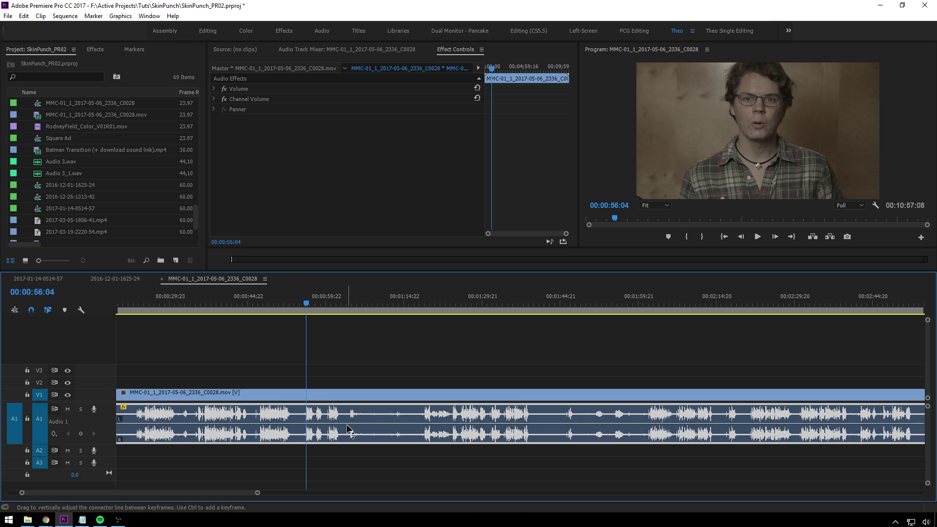
{"action": "right_click", "coordinate": [344, 407]}
{"action": "left_click", "coordinate": [429, 145]}
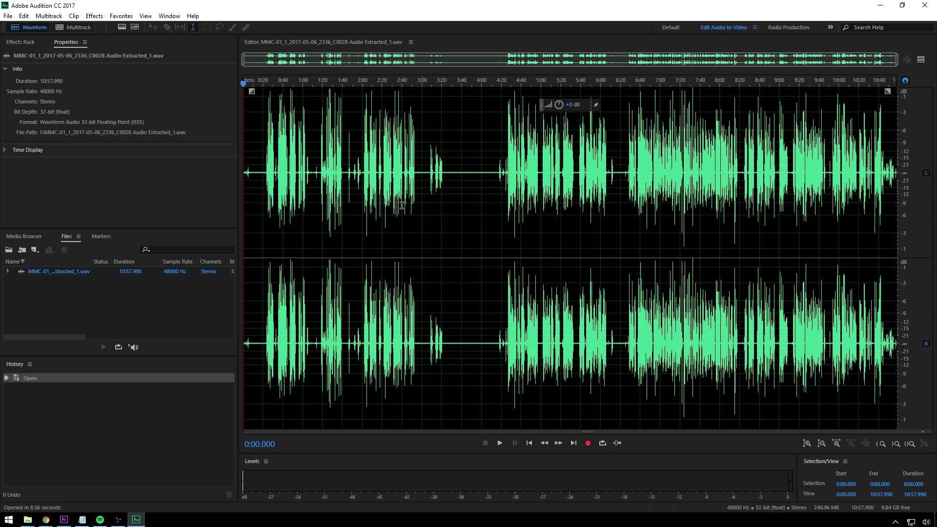
Play from 2:50, then select and audition the pause from 3:27 to 4:09
{"action": "left_click", "coordinate": [412, 83]}
{"action": "key", "text": "space"}
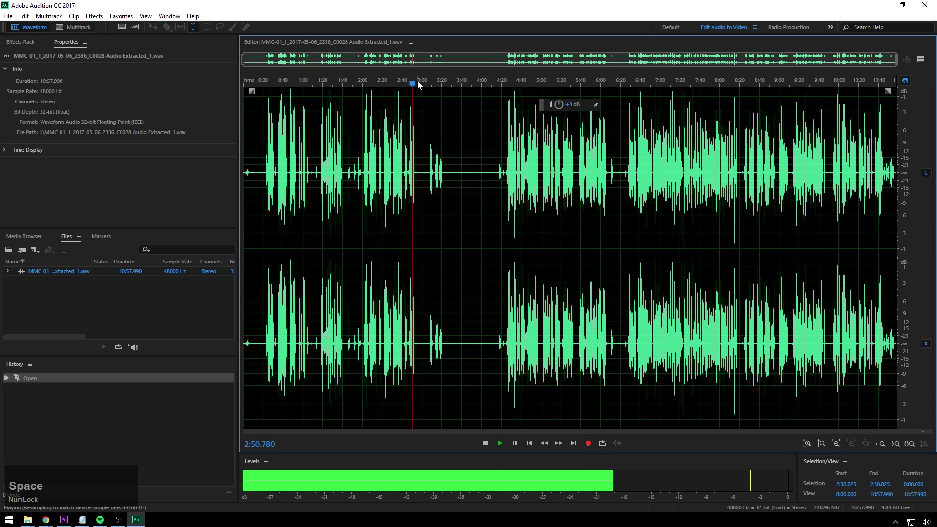
{"action": "key", "text": "space"}
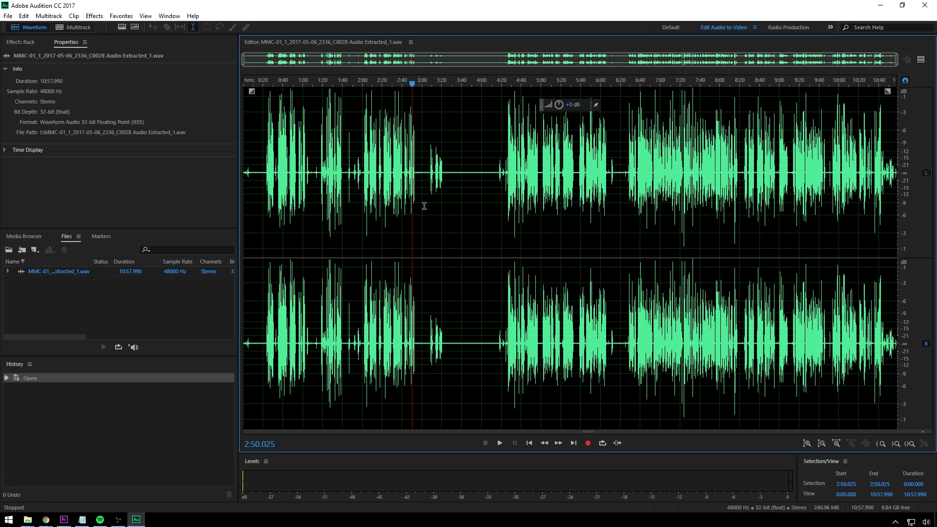
{"action": "left_click_drag", "start_coordinate": [449, 183], "coordinate": [490, 185]}
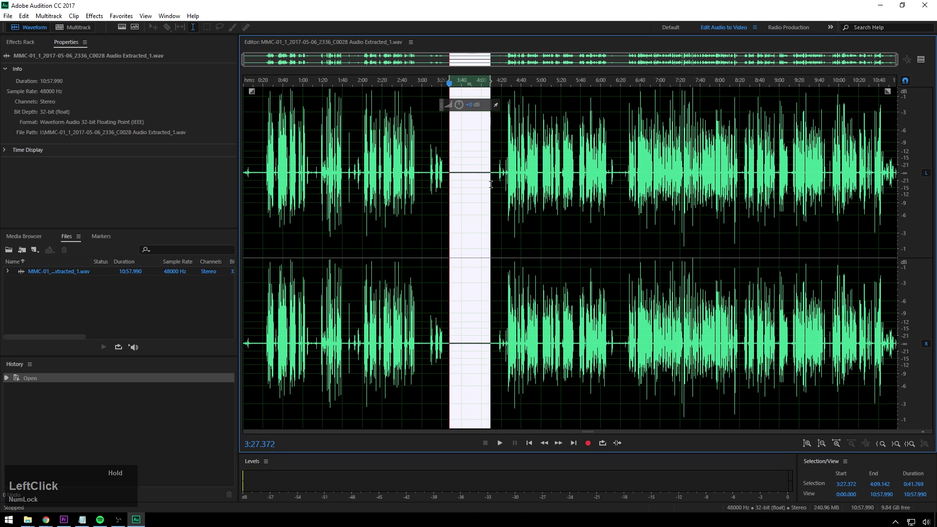
{"action": "key", "text": "space"}
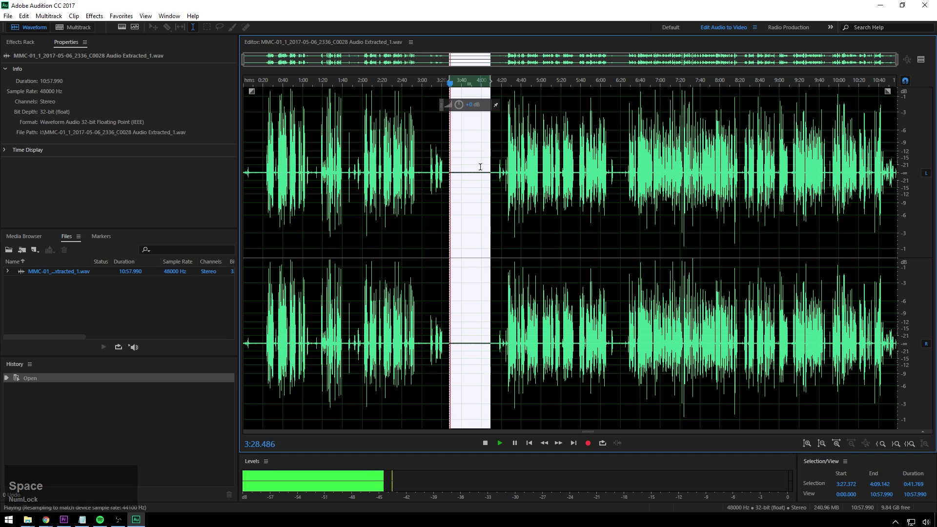
{"action": "key", "text": "space"}
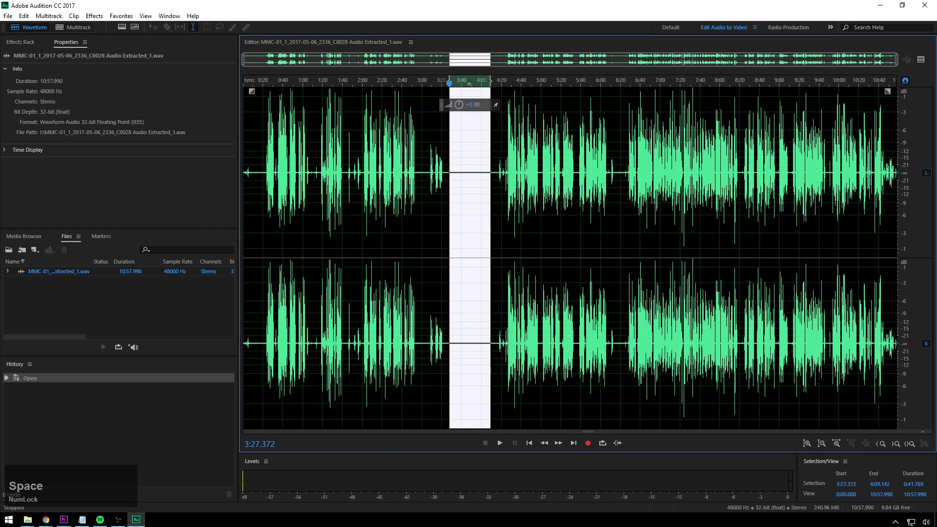
Check a shorter 3:35–4:00 stretch, then select the gap from 3:27.864 to 4:10.124
{"action": "left_click", "coordinate": [118, 520]}
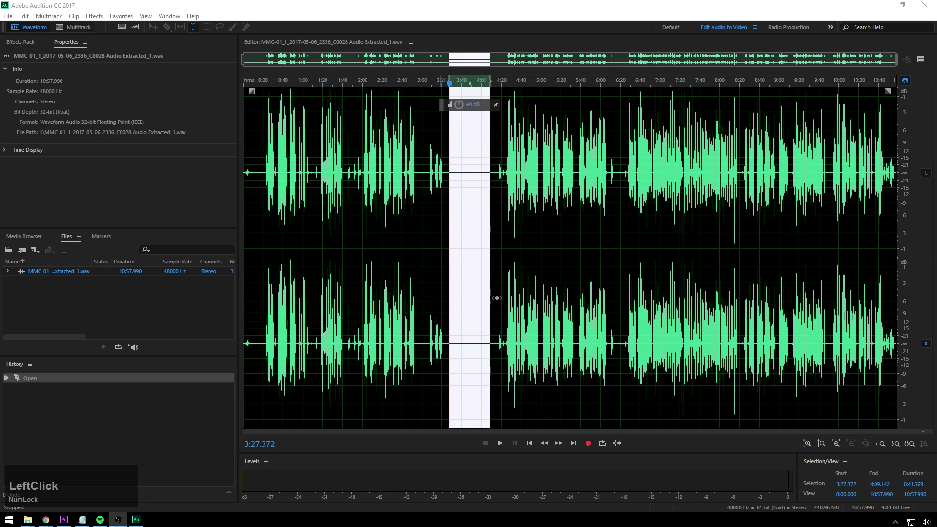
{"action": "left_click", "coordinate": [461, 273]}
{"action": "left_click_drag", "start_coordinate": [456, 231], "coordinate": [481, 230]}
{"action": "key", "text": "space"}
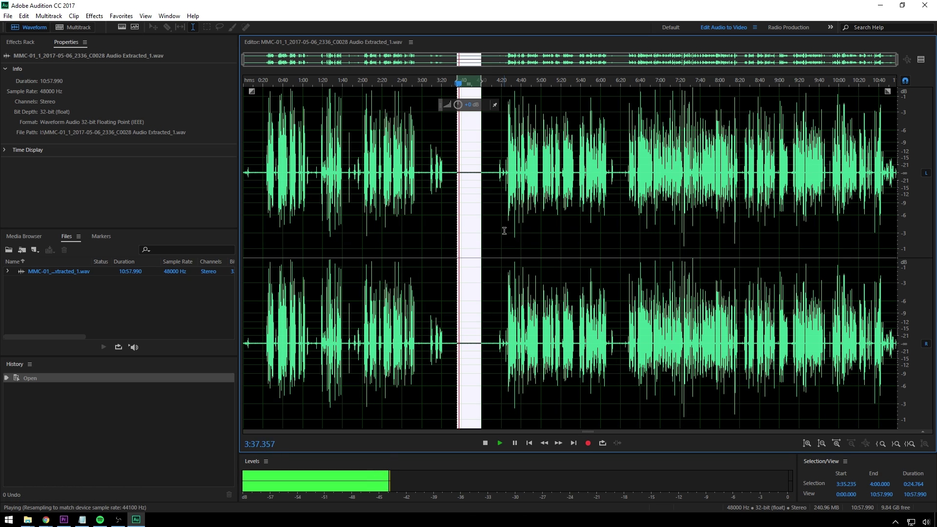
{"action": "key", "text": "space"}
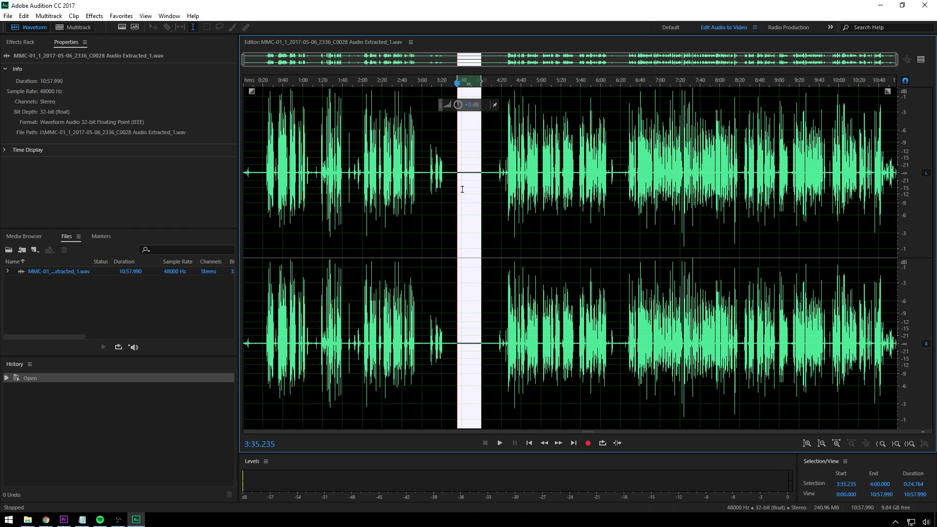
{"action": "left_click_drag", "start_coordinate": [449, 181], "coordinate": [492, 184]}
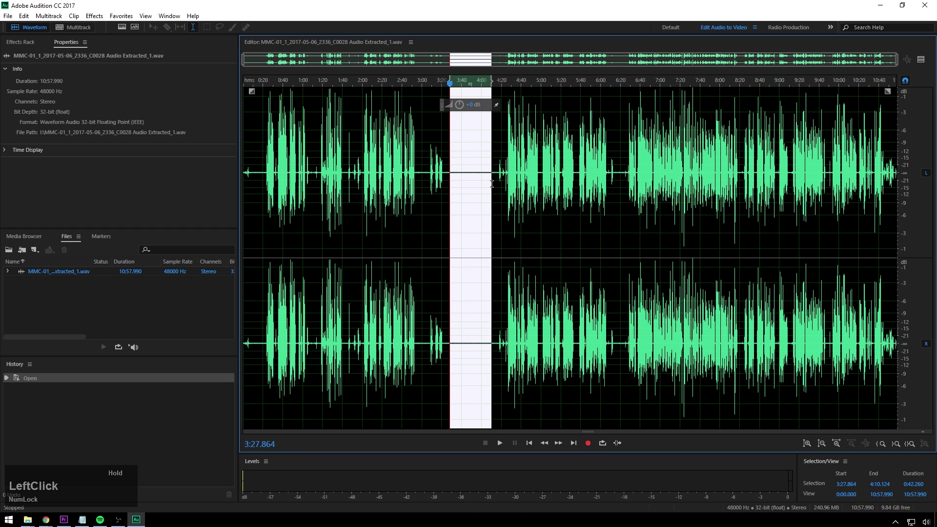
Capture a noise print from the selected gap, then select the entire recording with Ctrl+A
{"action": "left_click", "coordinate": [95, 16]}
{"action": "mouse_move", "coordinate": [93, 190]}
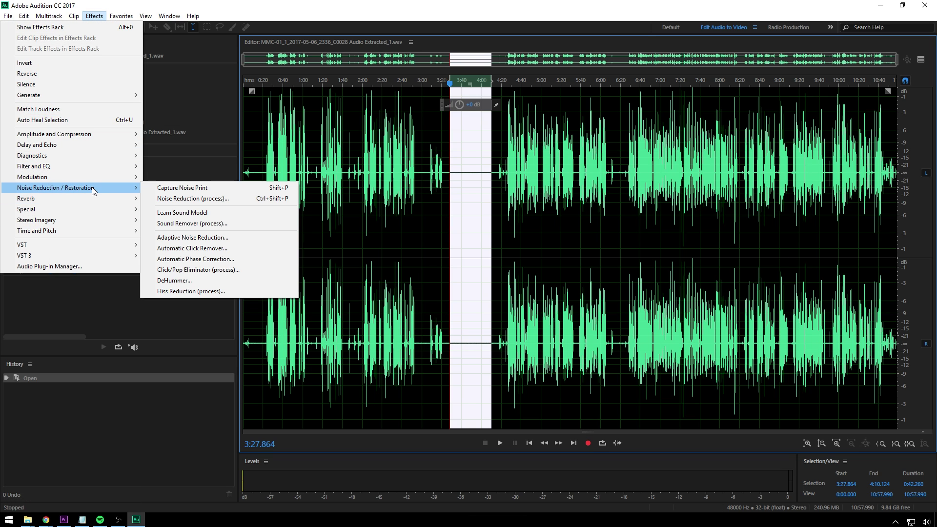
{"action": "left_click", "coordinate": [186, 192]}
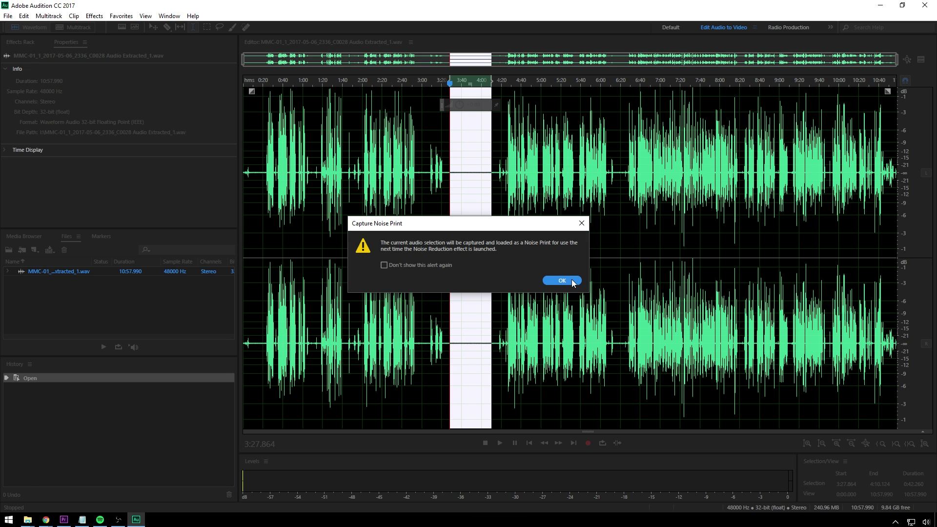
{"action": "left_click", "coordinate": [561, 280]}
{"action": "left_click", "coordinate": [474, 184]}
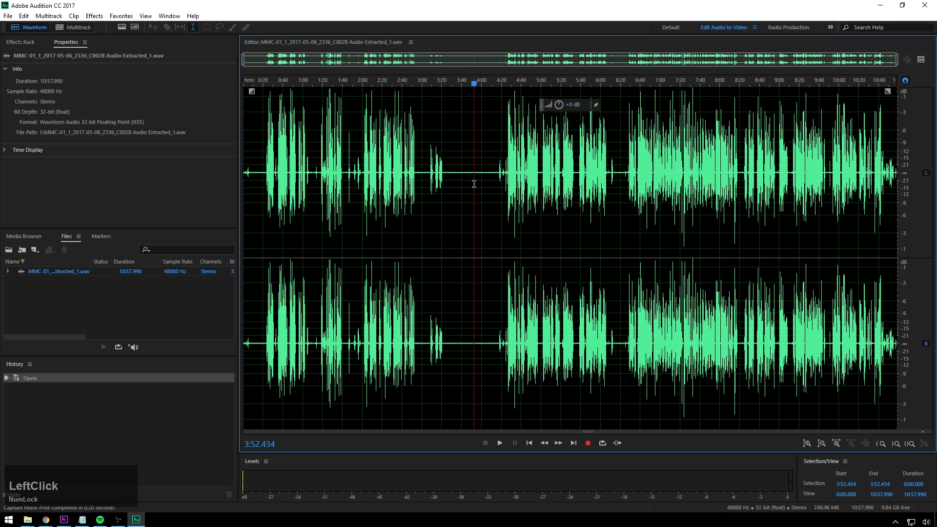
{"action": "key", "text": "ctrl+a"}
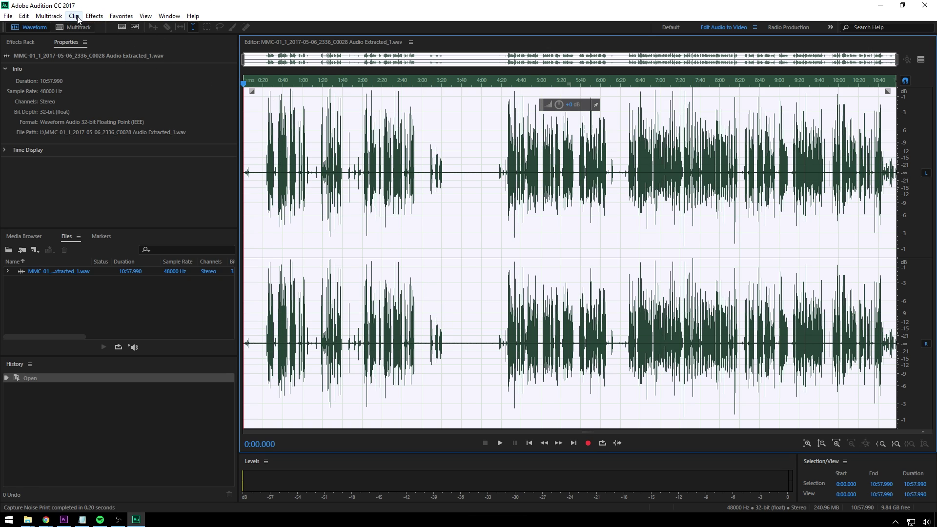
Open the Noise Reduction (process) effect from the Noise Reduction / Restoration menu
{"action": "left_click", "coordinate": [94, 16]}
{"action": "mouse_move", "coordinate": [101, 188]}
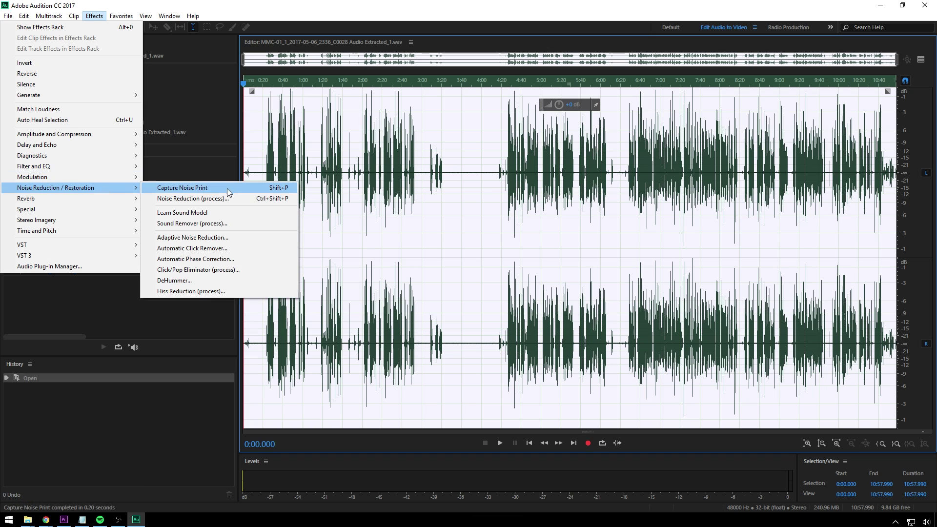
{"action": "left_click", "coordinate": [241, 198]}
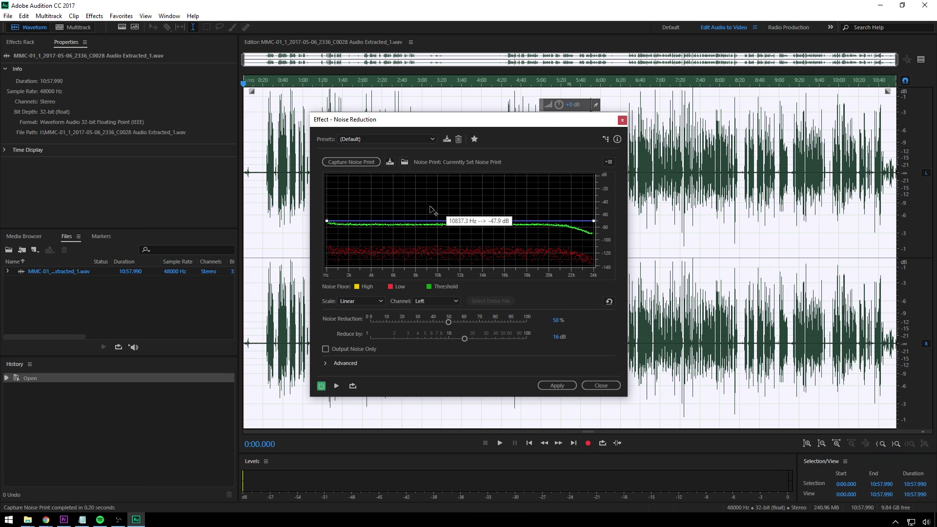
Preview from about 0:25 and raise reduction to 87% by 24.8 dB
{"action": "left_click", "coordinate": [269, 83]}
{"action": "key", "text": "space"}
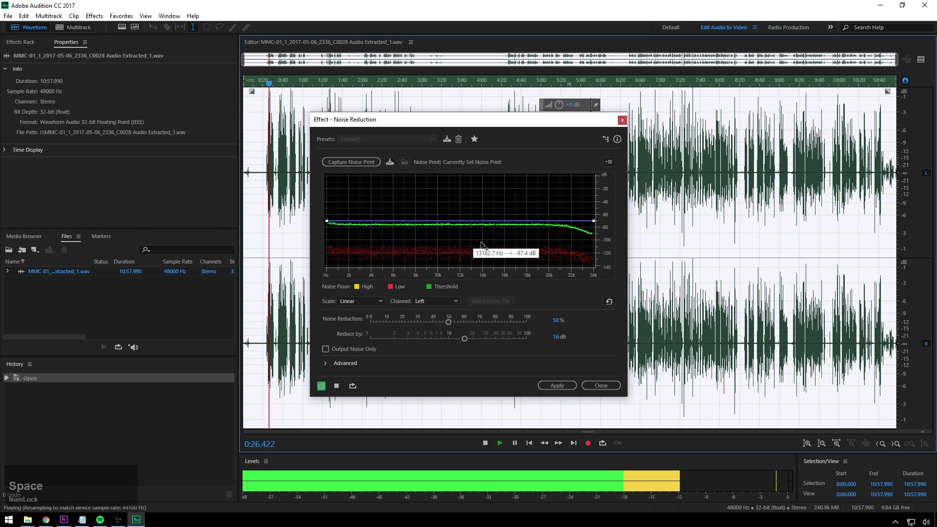
{"action": "key", "text": "space"}
{"action": "left_click_drag", "start_coordinate": [450, 321], "coordinate": [481, 342]}
{"action": "key", "text": "space"}
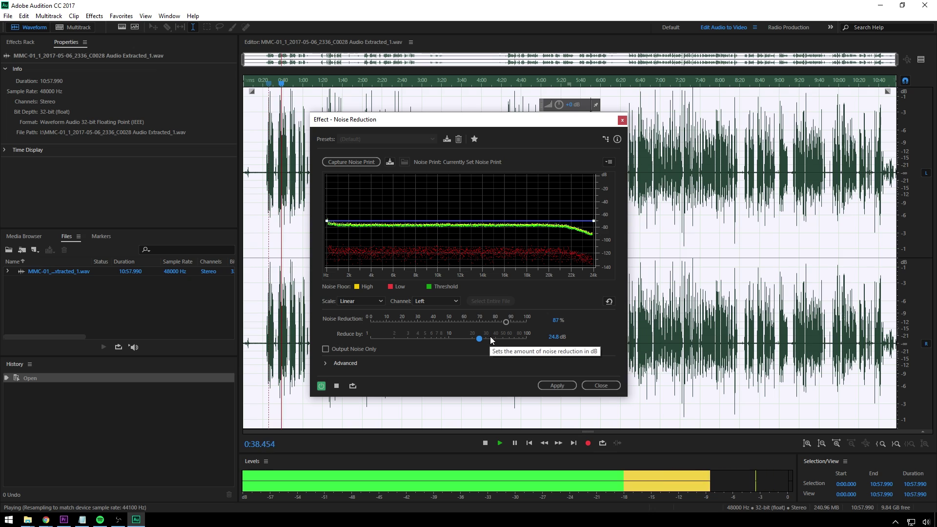
{"action": "key", "text": "space"}
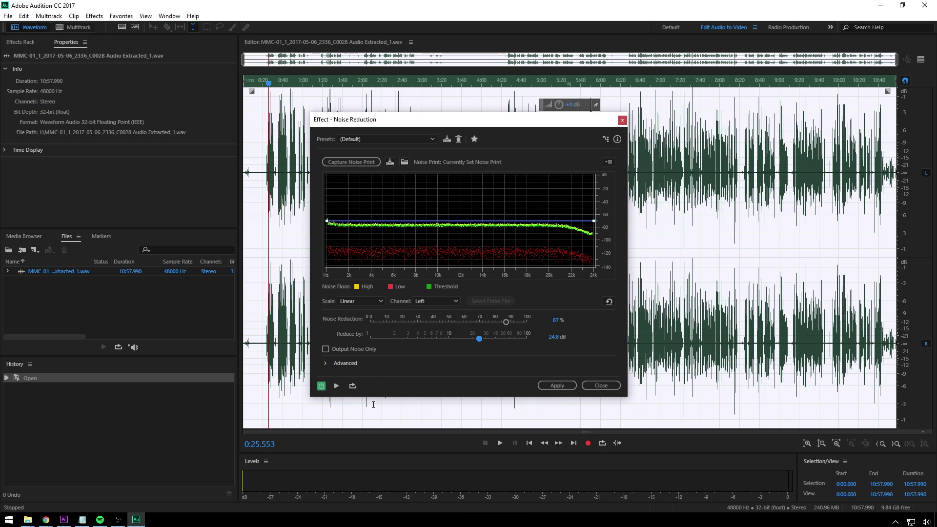
{"action": "key", "text": "space"}
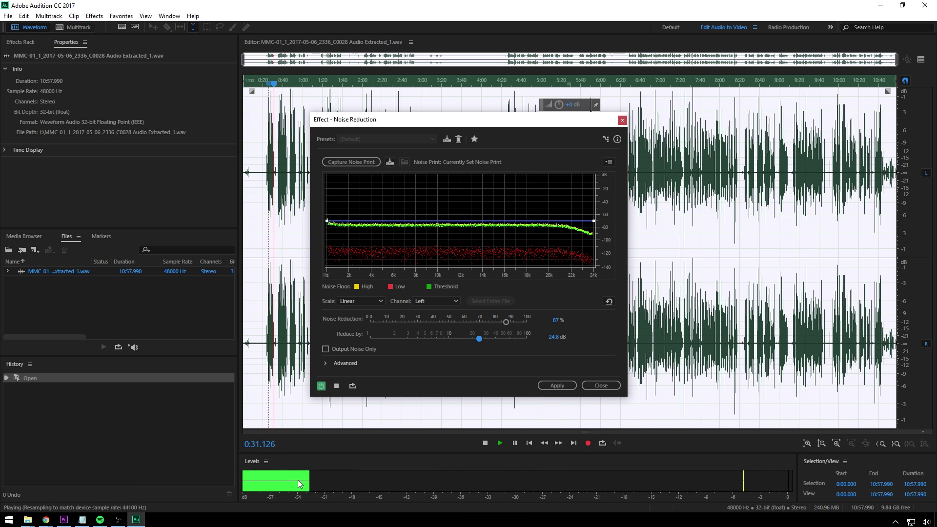
{"action": "key", "text": "space"}
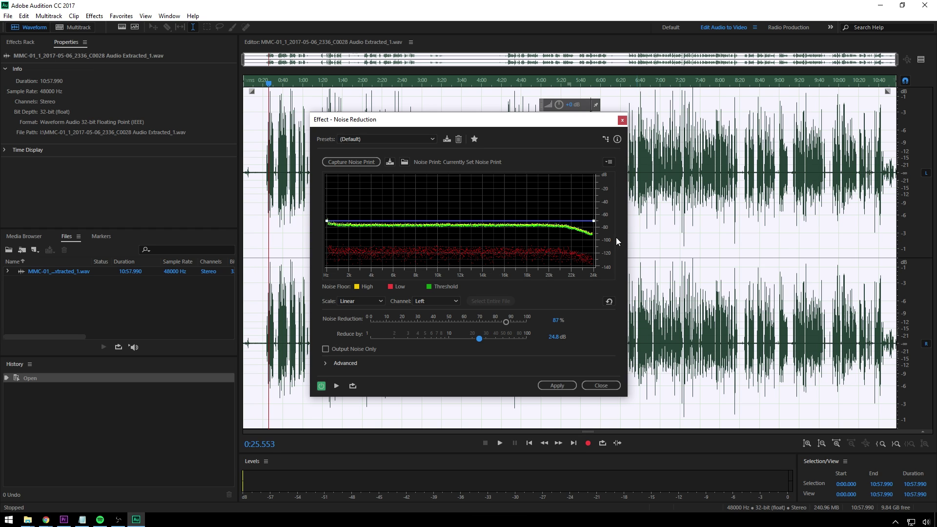
Apply the noise reduction to the whole recording and switch back to Premiere Pro
{"action": "left_click", "coordinate": [559, 385]}
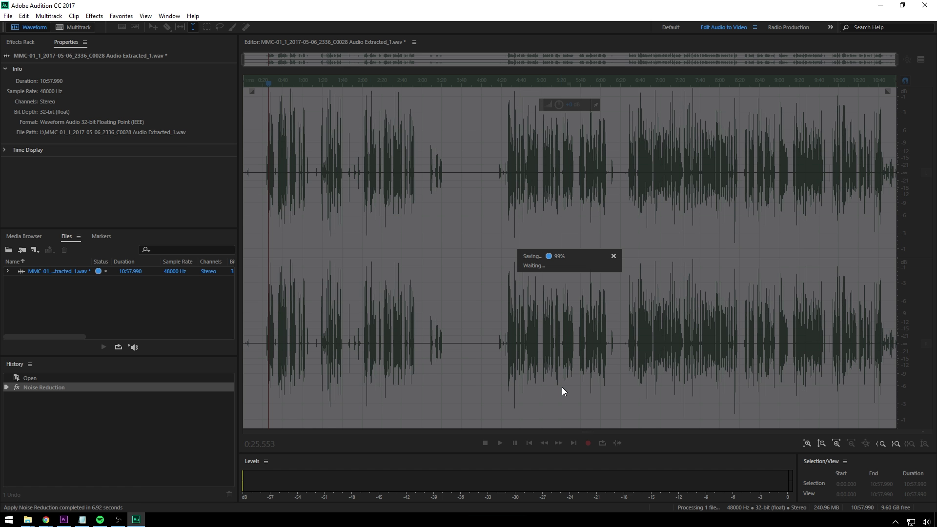
{"action": "key", "text": "Tab"}
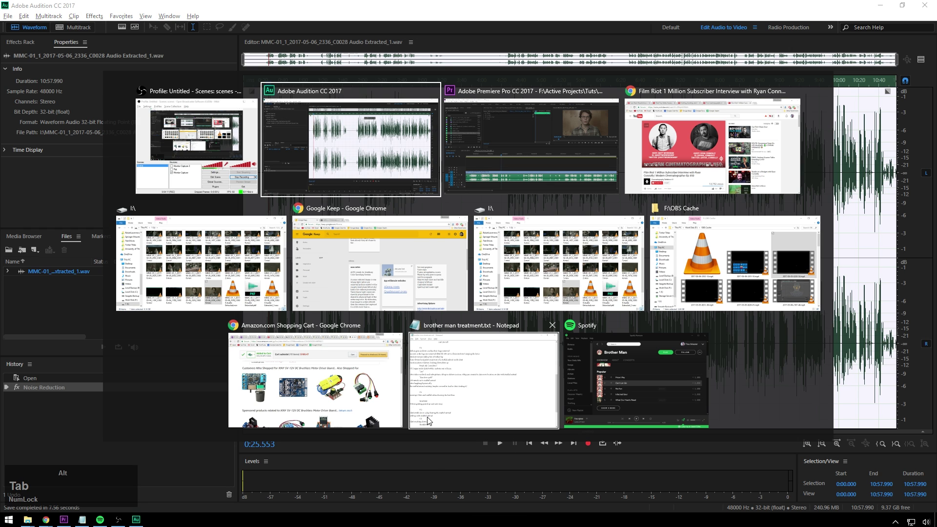
{"action": "key", "text": "alt+Tab"}
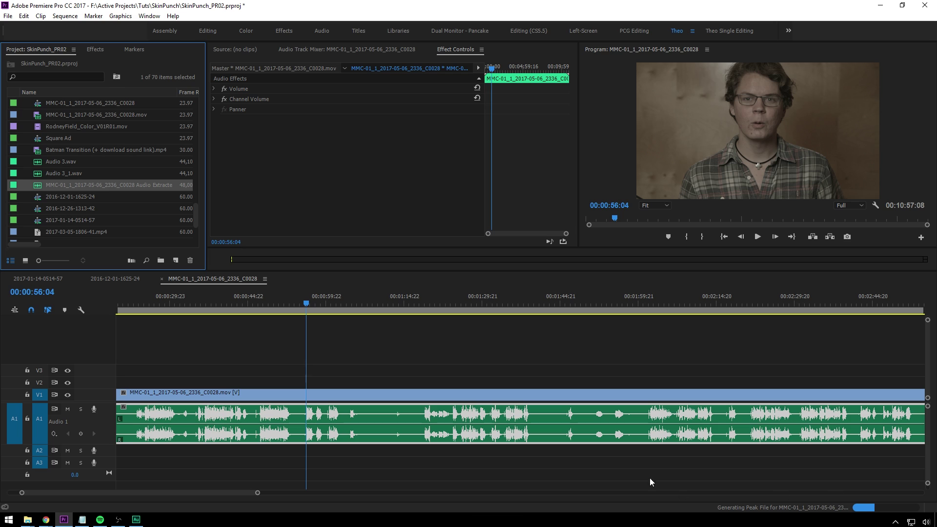
Play the interview from about 50 seconds to check the cleaned audio, then deselect the clip
{"action": "left_click_drag", "start_coordinate": [299, 304], "coordinate": [273, 304]}
{"action": "key", "text": "space"}
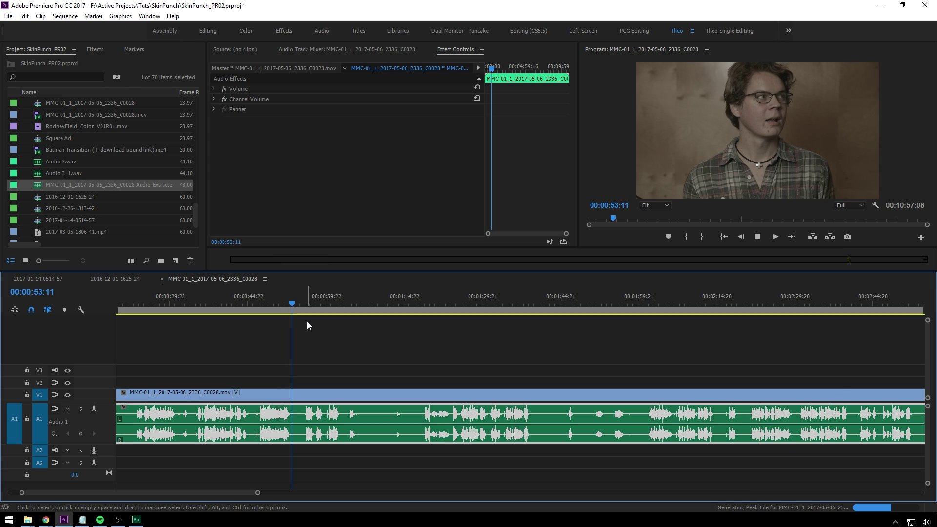
{"action": "left_click", "coordinate": [362, 355]}
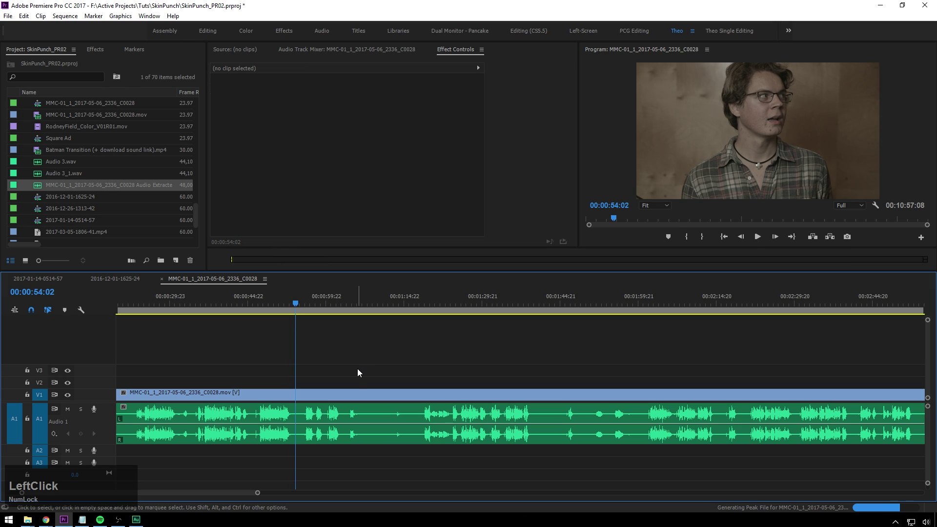